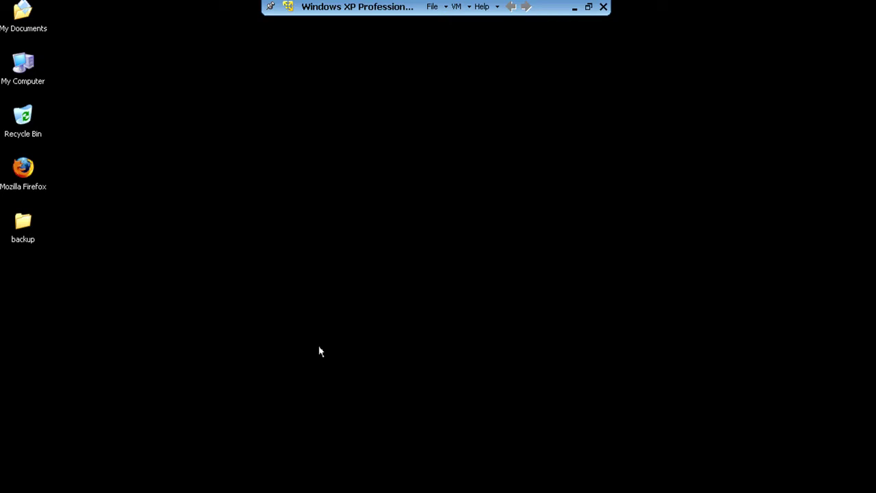
Open boot.ini in Notepad from My Computer's Startup and Recovery settings
click(19, 63)
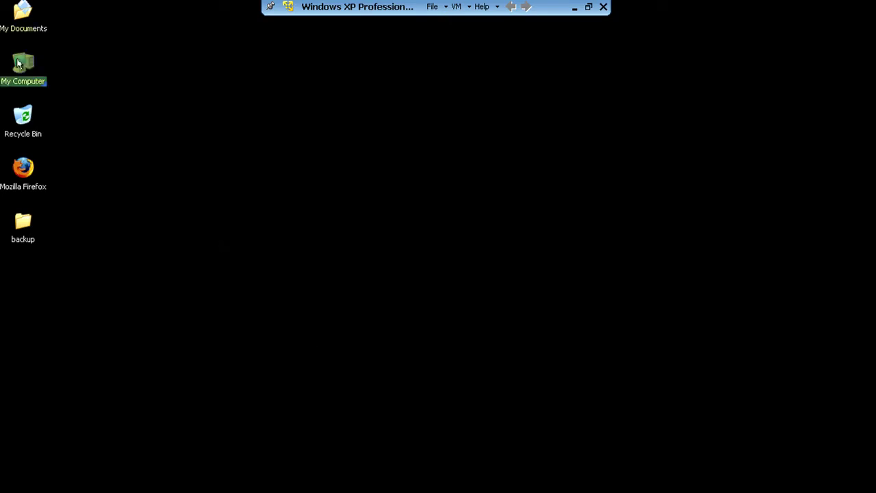
double_click(19, 63)
right_click(33, 61)
click(76, 190)
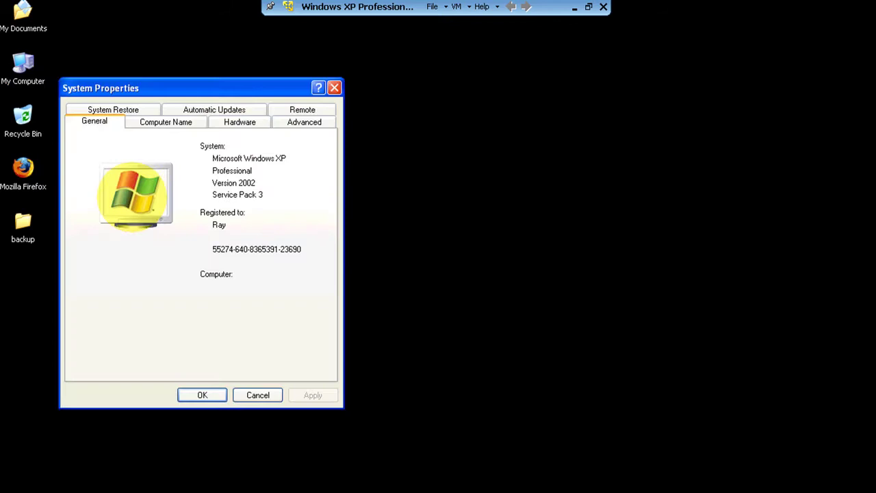
click(303, 122)
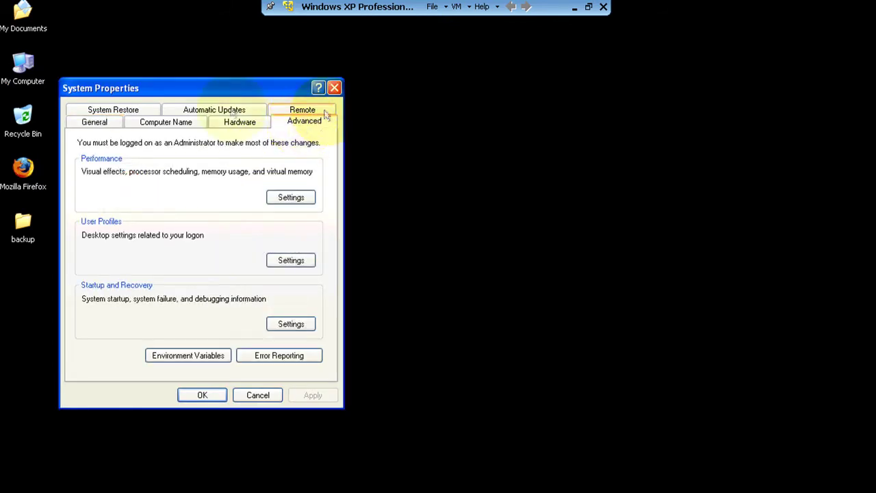
click(290, 329)
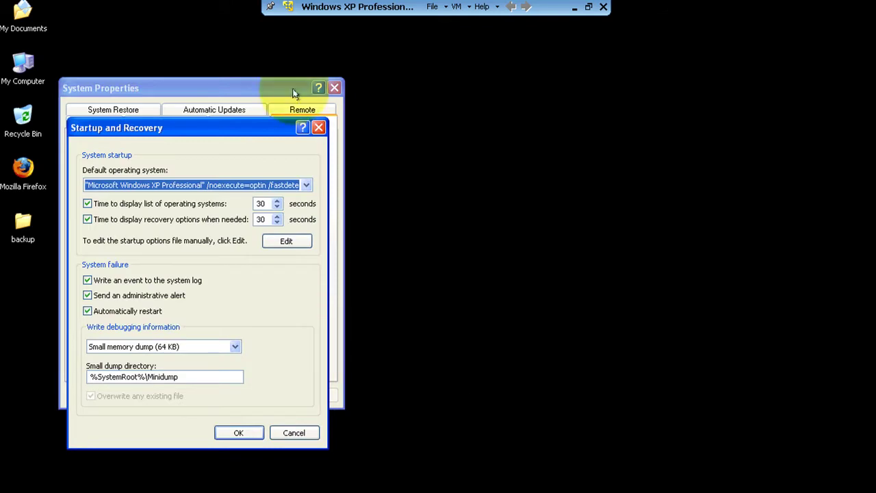
click(287, 245)
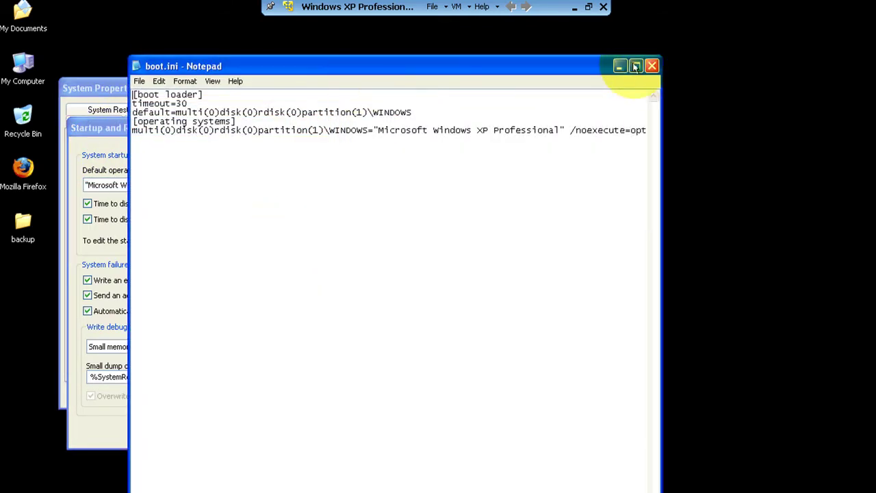
Append /3GB after /fastdetect in boot.ini, then close Notepad without saving
click(635, 66)
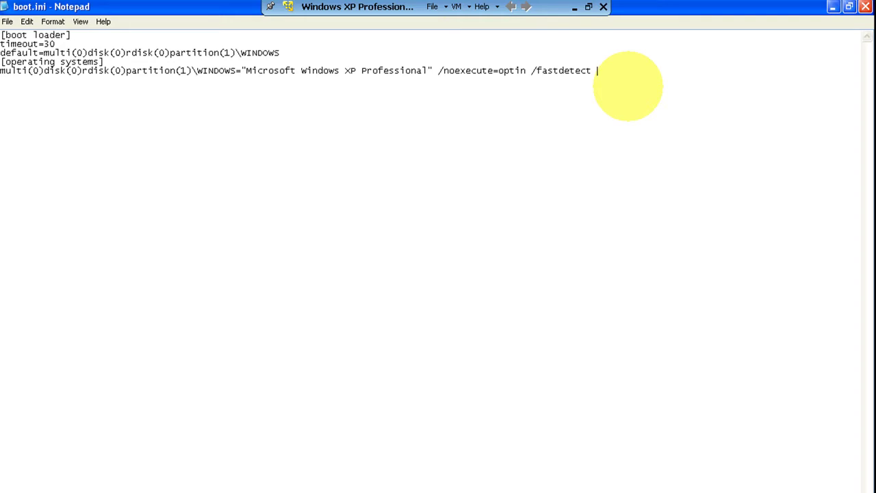
text(/3)
text(GB)
click(8, 22)
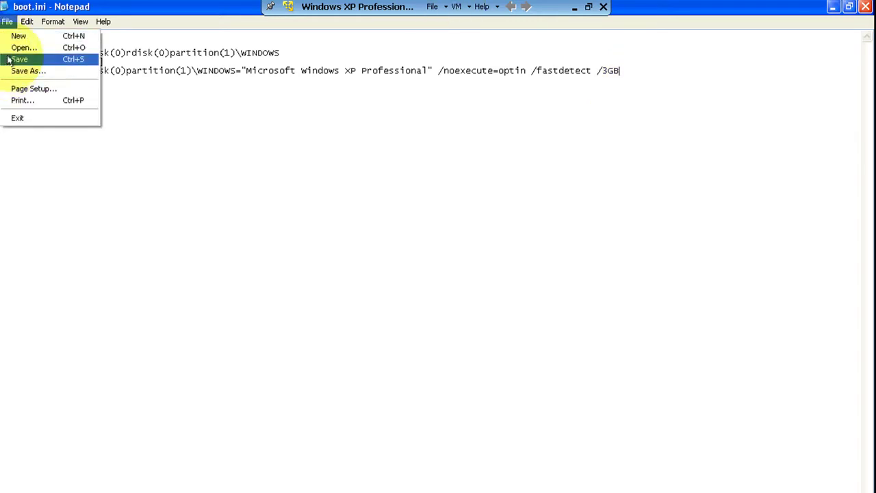
click(20, 59)
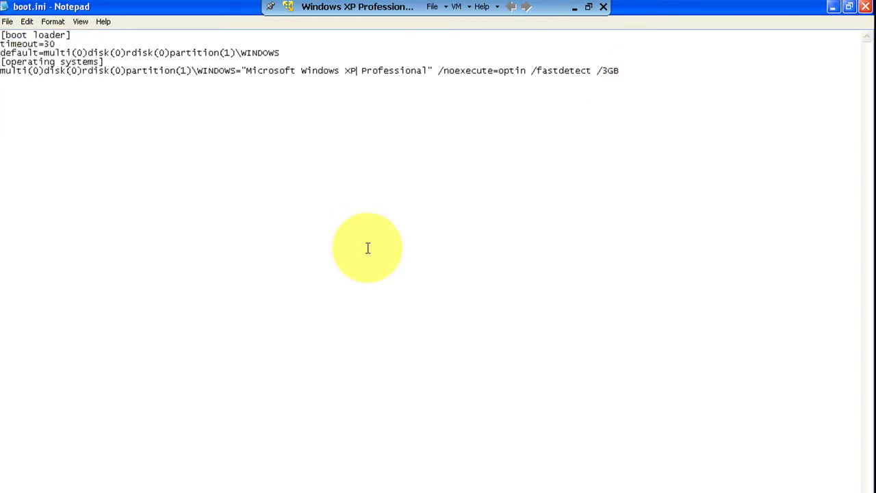
click(574, 7)
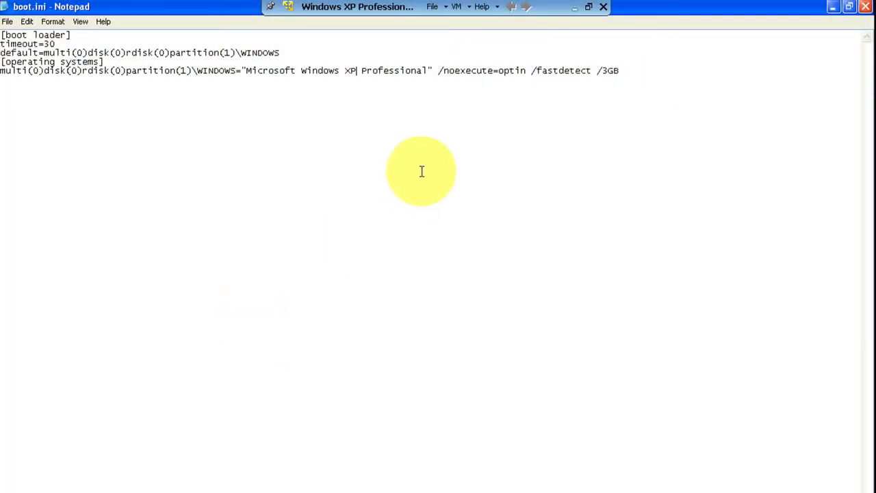
click(865, 7)
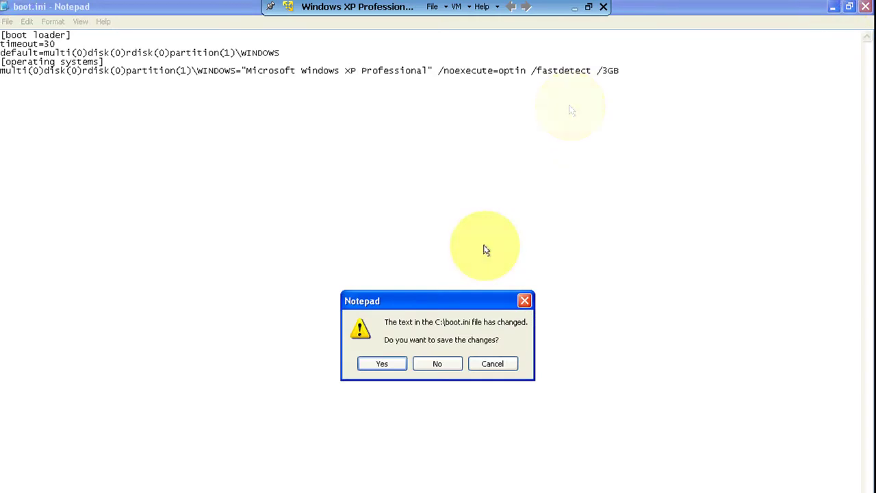
click(434, 366)
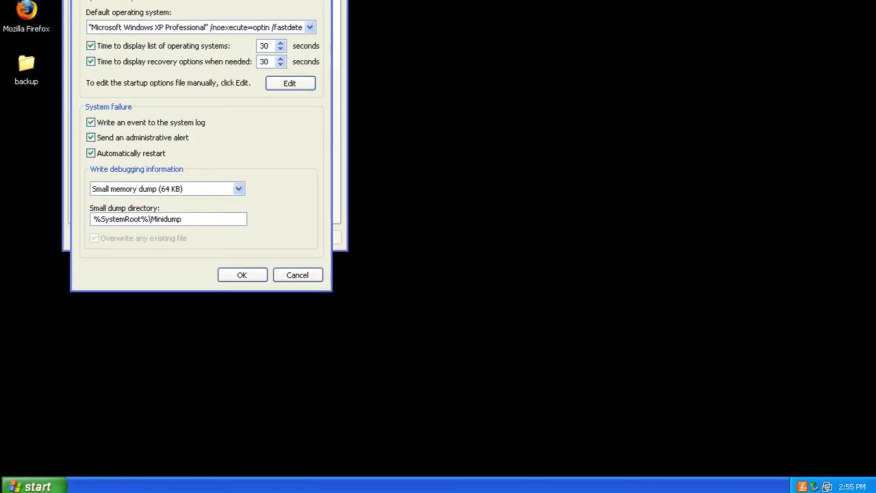
Dismiss Startup and Recovery, launch Notepad via Run, and reopen boot.ini
key(Return)
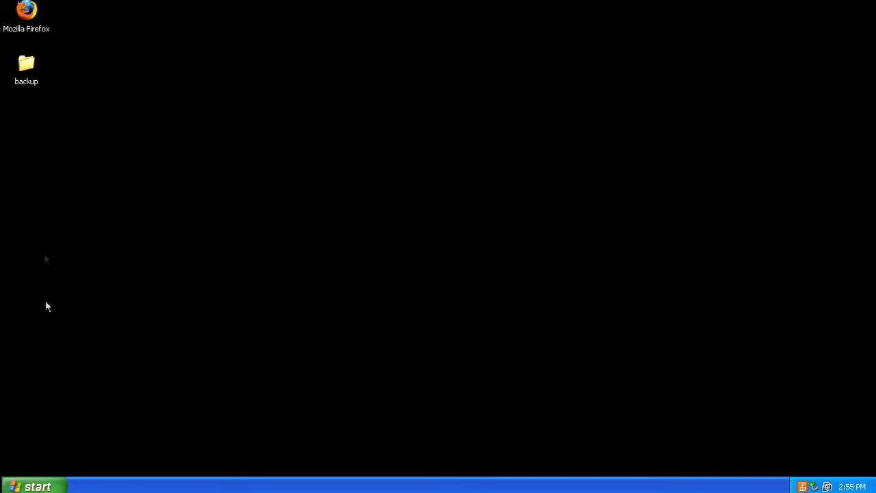
click(33, 486)
click(197, 357)
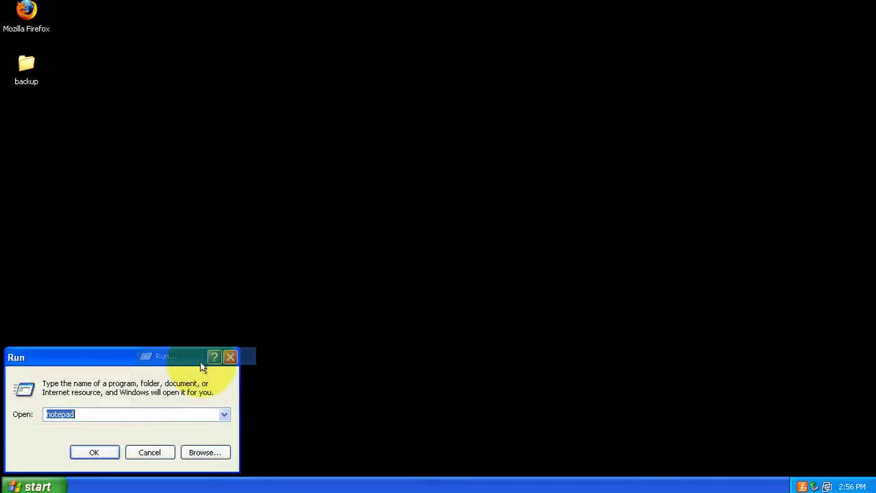
text(no)
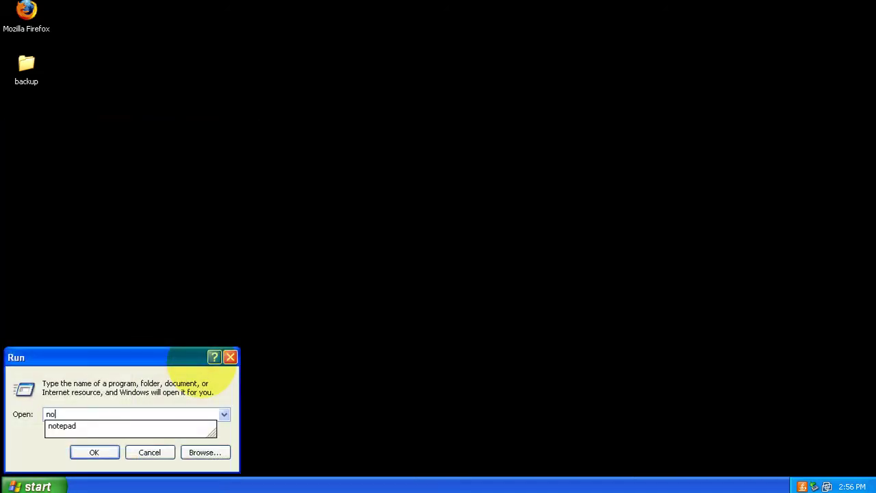
text(tepad)
key(Return)
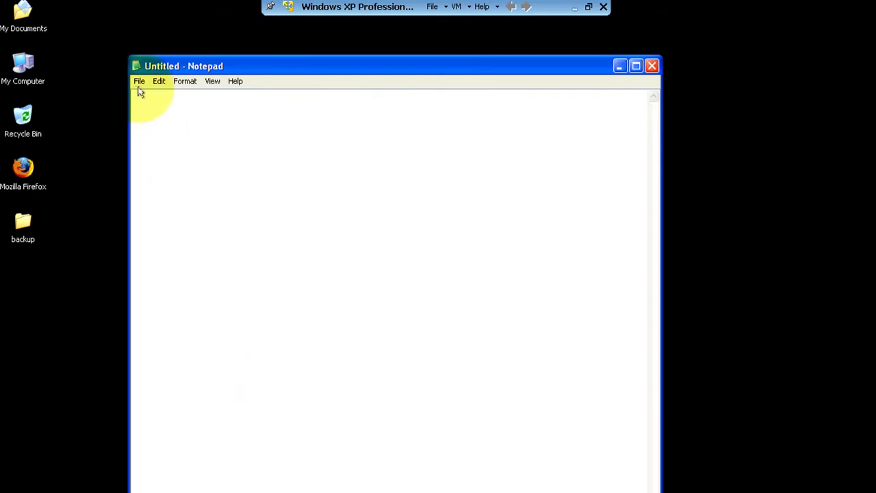
click(141, 82)
click(147, 106)
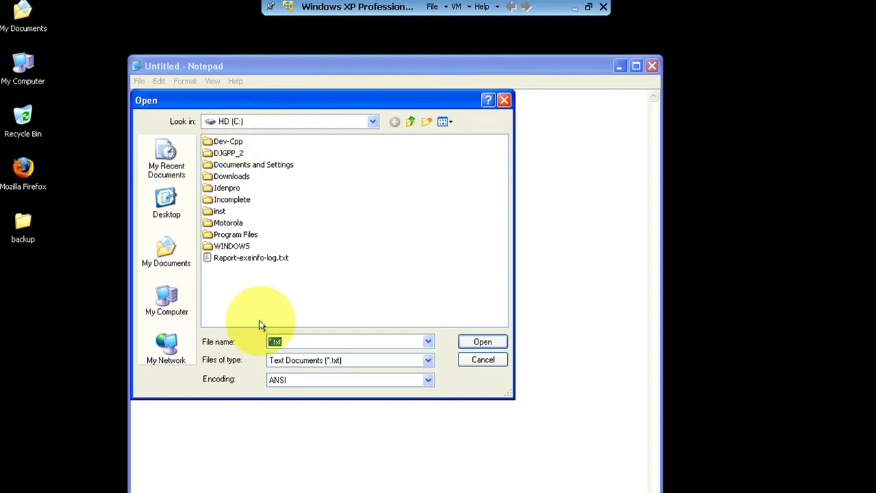
text(boot.ini)
key(Return)
Append /3GB to boot.ini's boot entry and close Notepad discarding the change
click(638, 82)
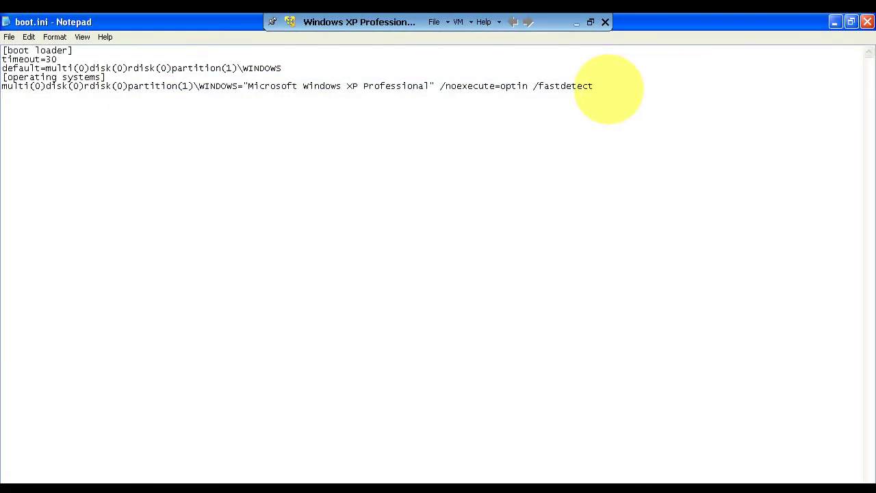
text( /)
text(3GB)
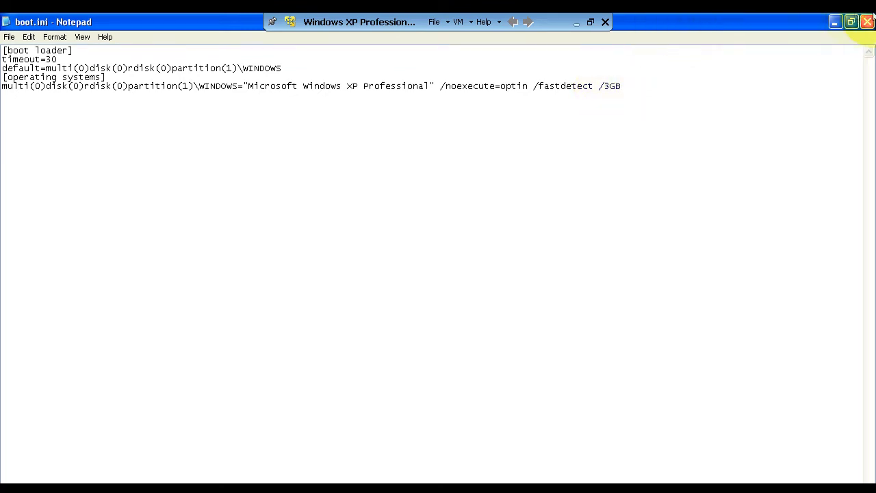
click(867, 22)
click(439, 378)
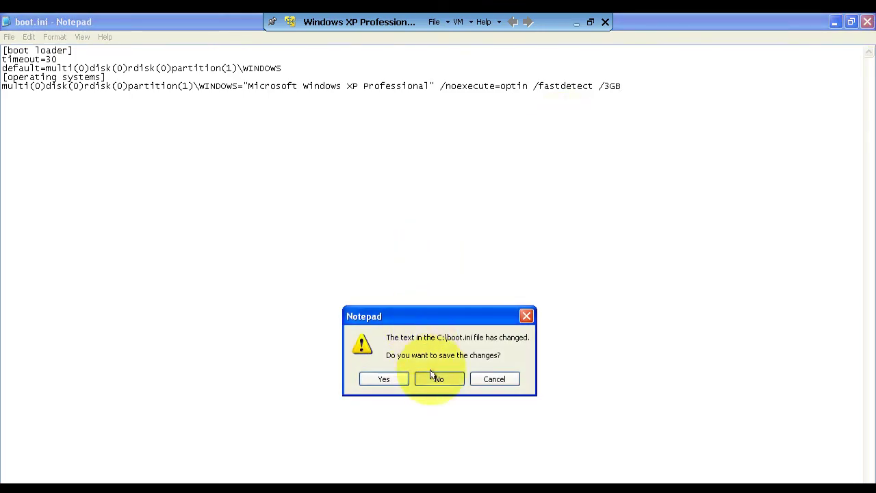
right_click(29, 81)
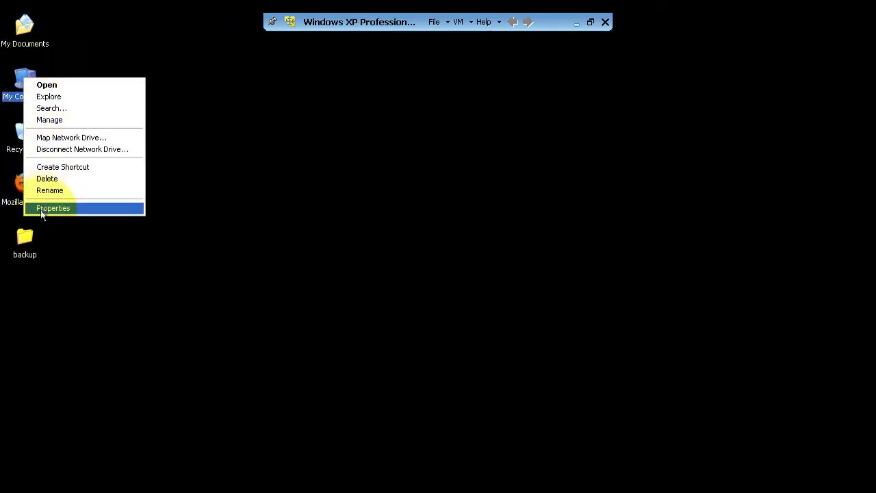
click(69, 207)
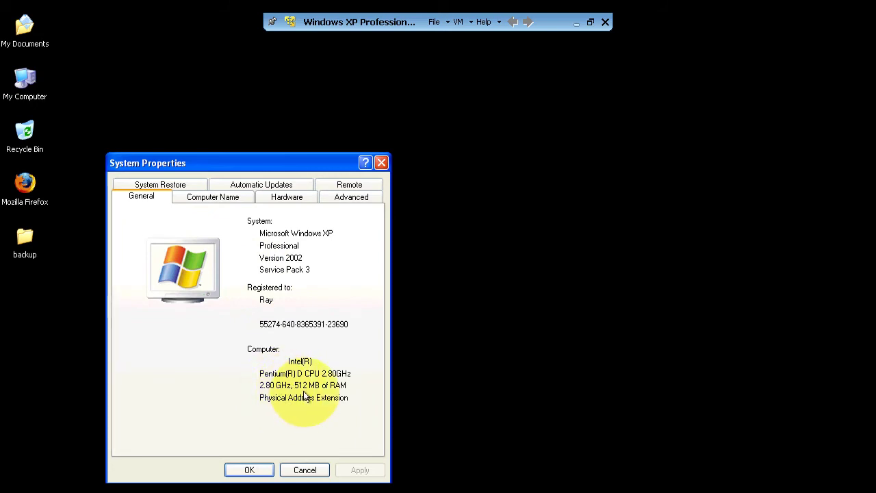
drag(305, 164, 349, 99)
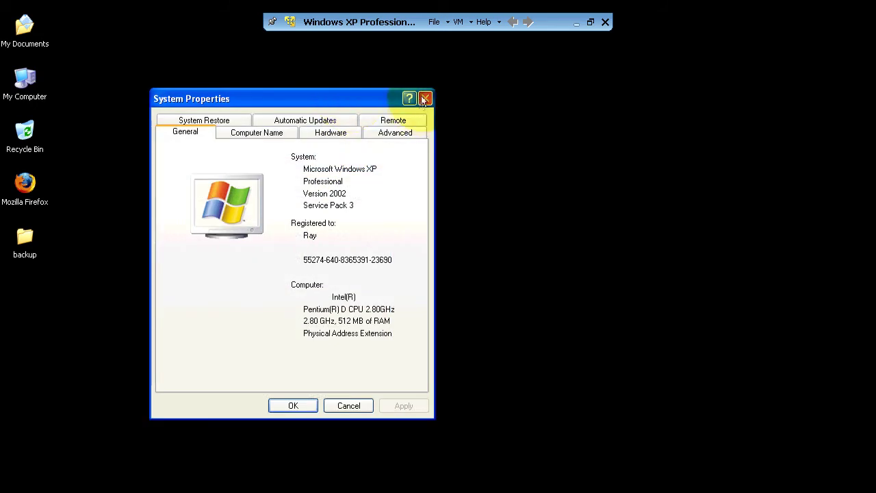
click(422, 100)
click(421, 103)
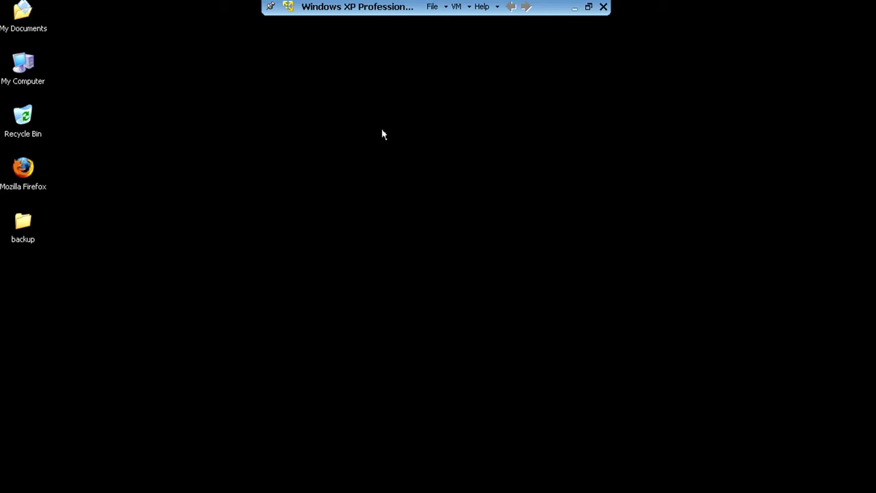
Launch the LAA ti do editor from the Start menu
right_click(20, 164)
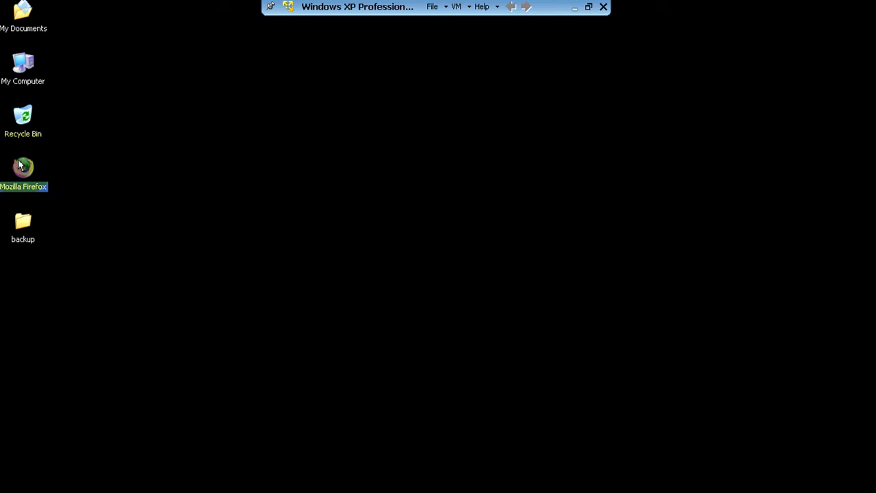
click(45, 317)
key(super)
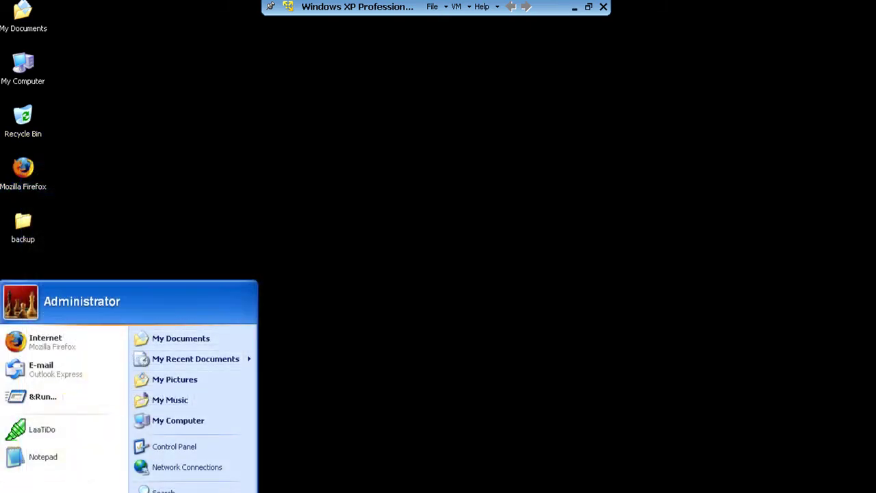
click(68, 424)
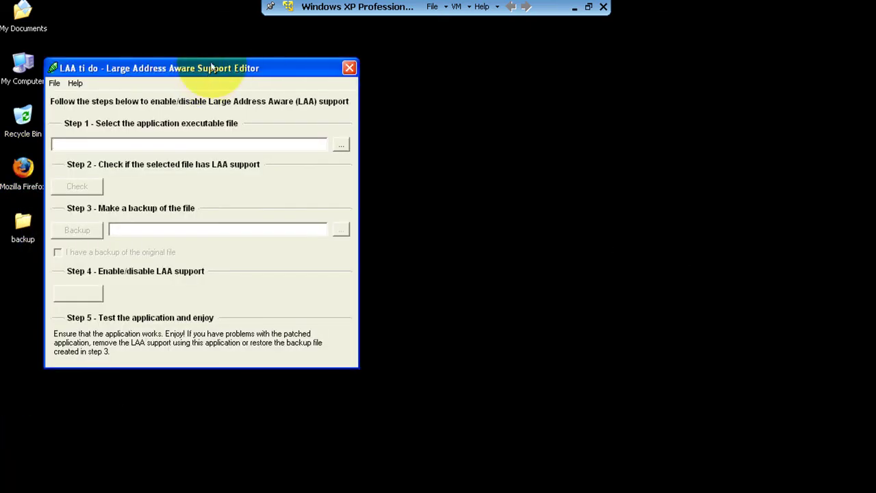
drag(219, 68, 380, 90)
Select firefox.exe from the Mozilla Firefox folder as the executable to patch
click(501, 168)
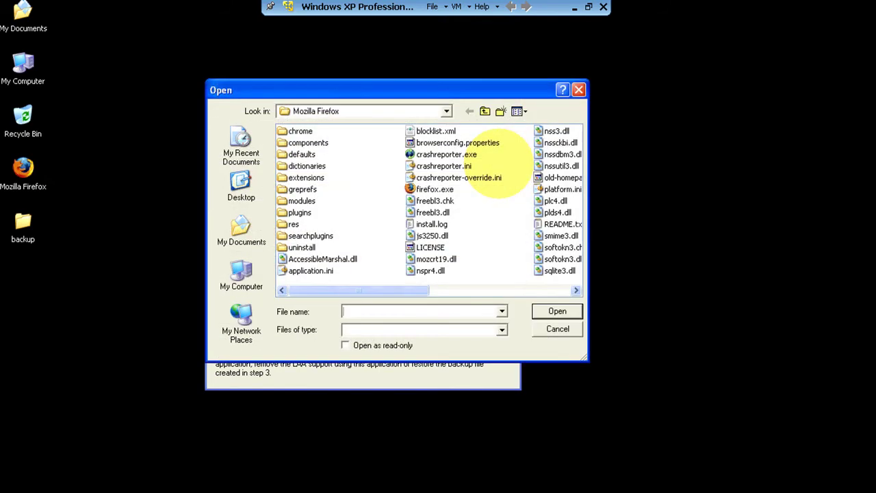
click(435, 190)
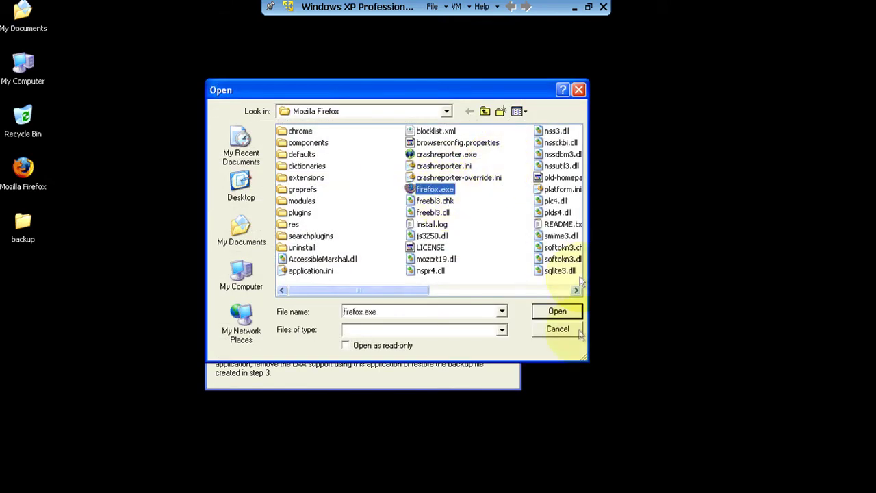
click(564, 311)
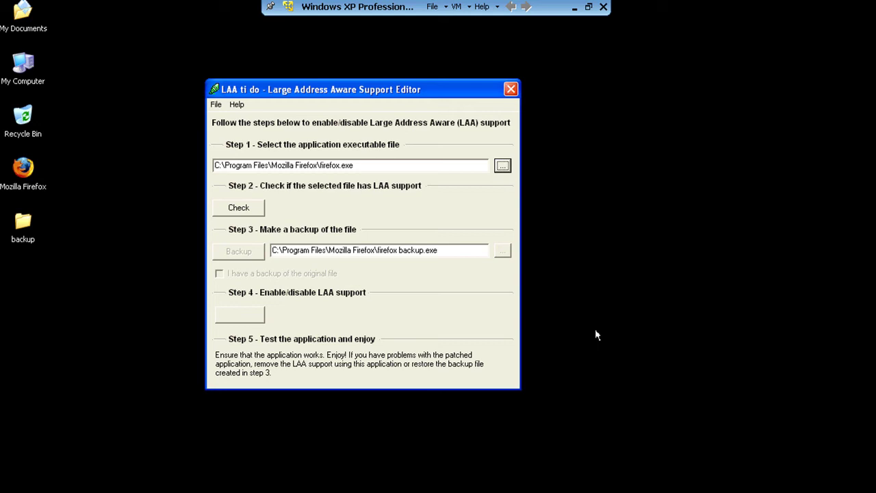
Check firefox.exe, back it up, enable Large Address Aware, and recheck its LAA support
click(236, 210)
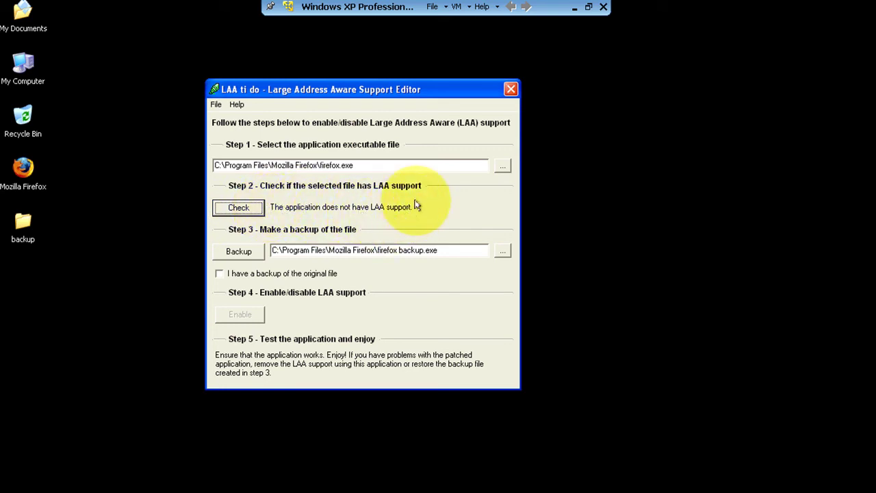
click(226, 252)
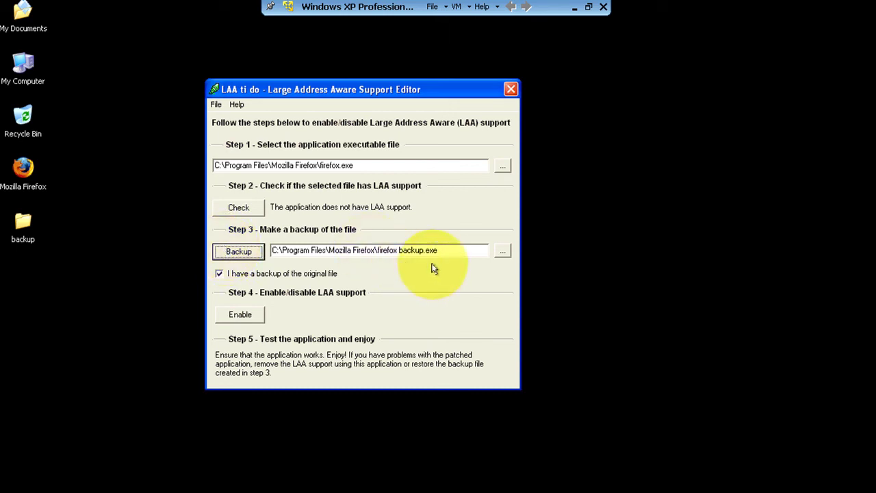
click(232, 314)
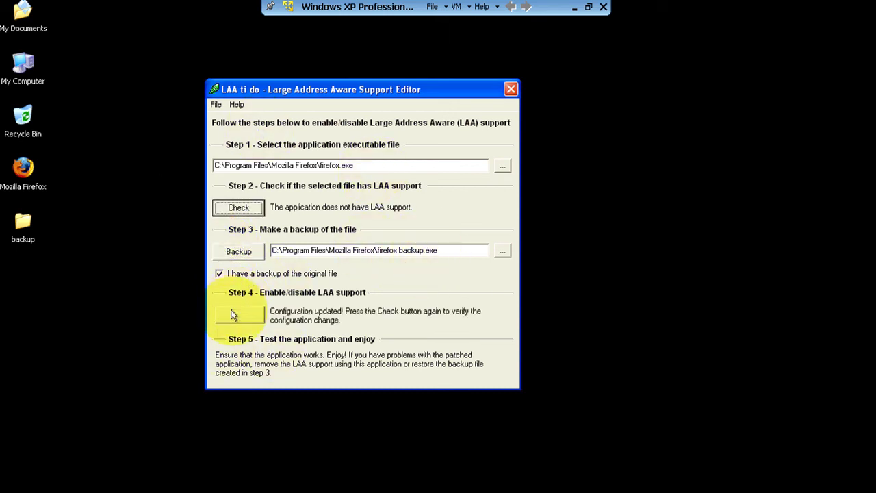
click(230, 211)
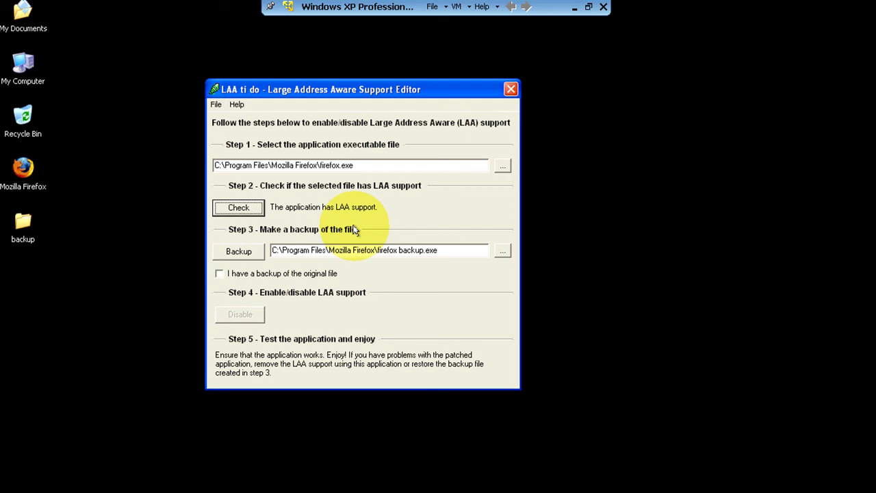
Close the LAA ti do window to return to the desktop
drag(397, 97, 450, 95)
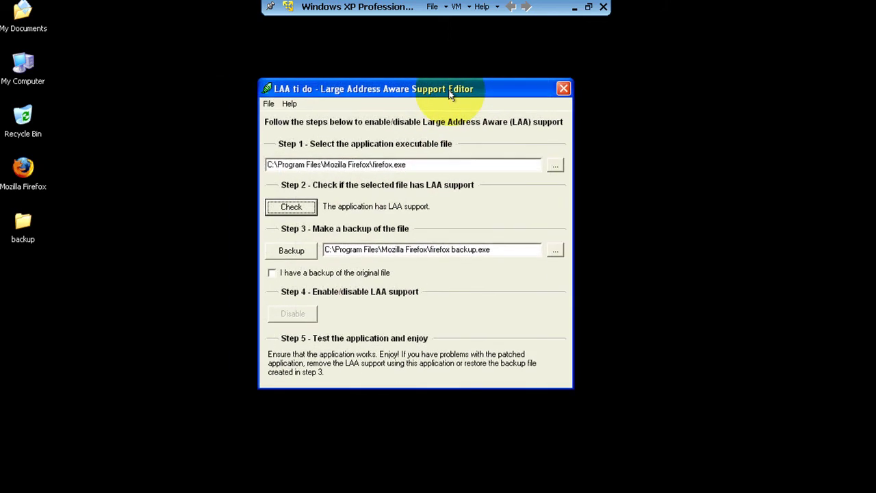
drag(450, 95, 494, 104)
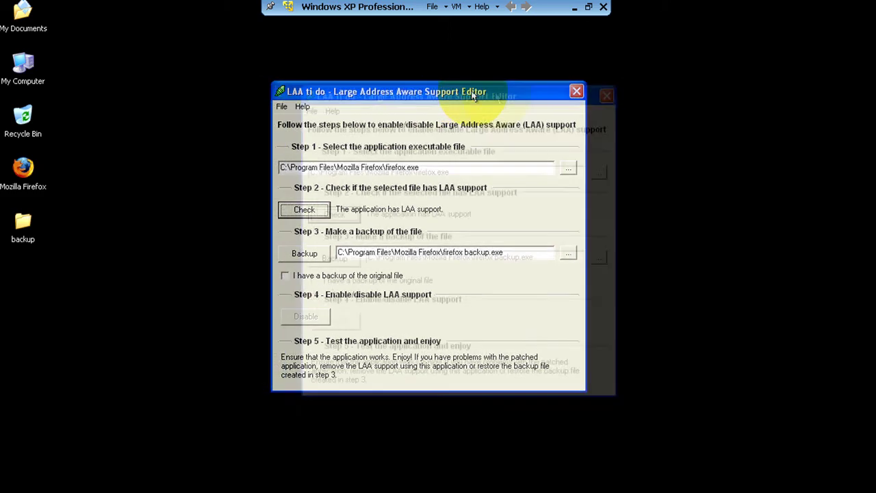
click(607, 95)
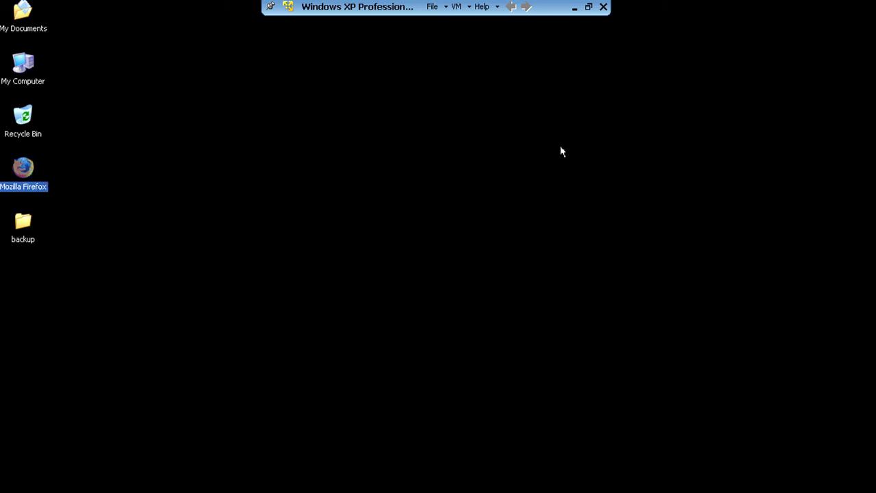